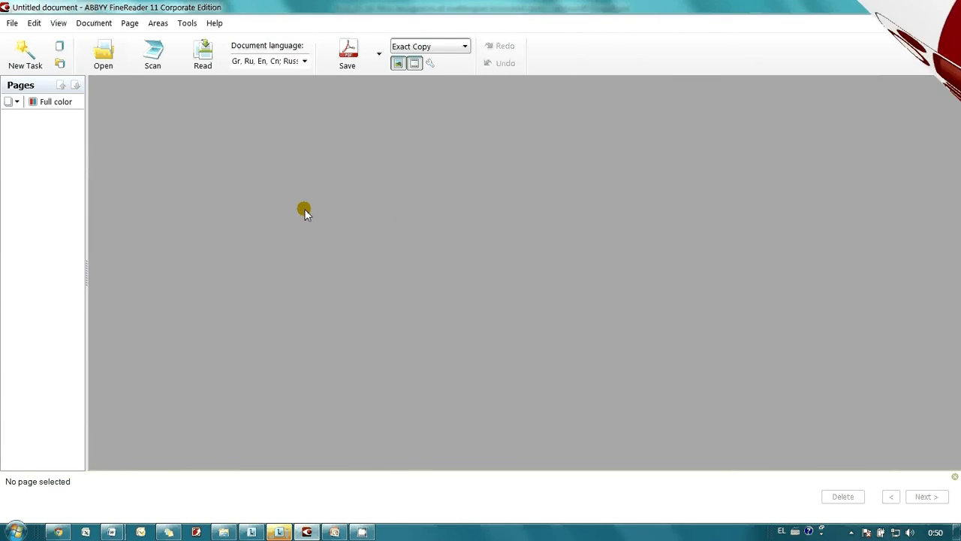
Open the image file OCR in many languages.tif for recognition
{"action": "left_click", "coordinate": [121, 66]}
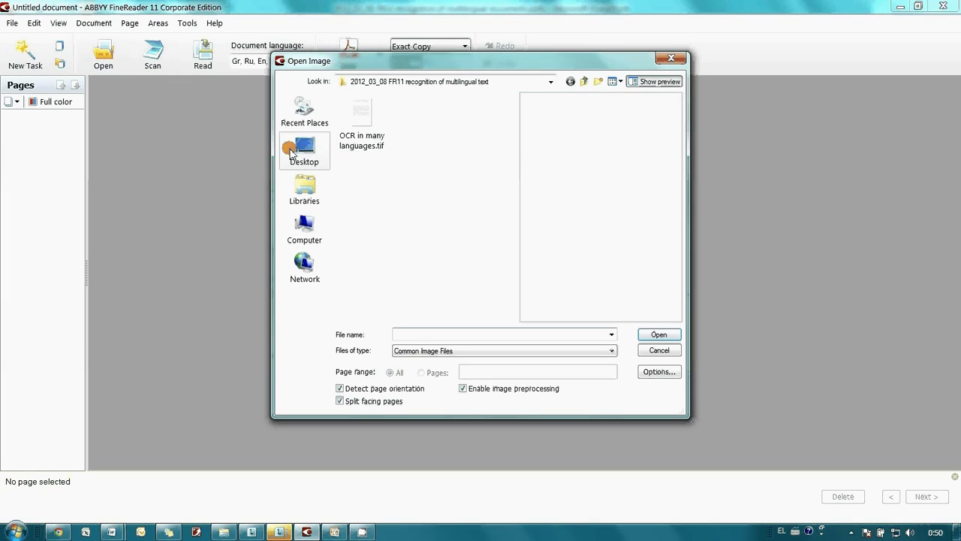
{"action": "left_click", "coordinate": [367, 132]}
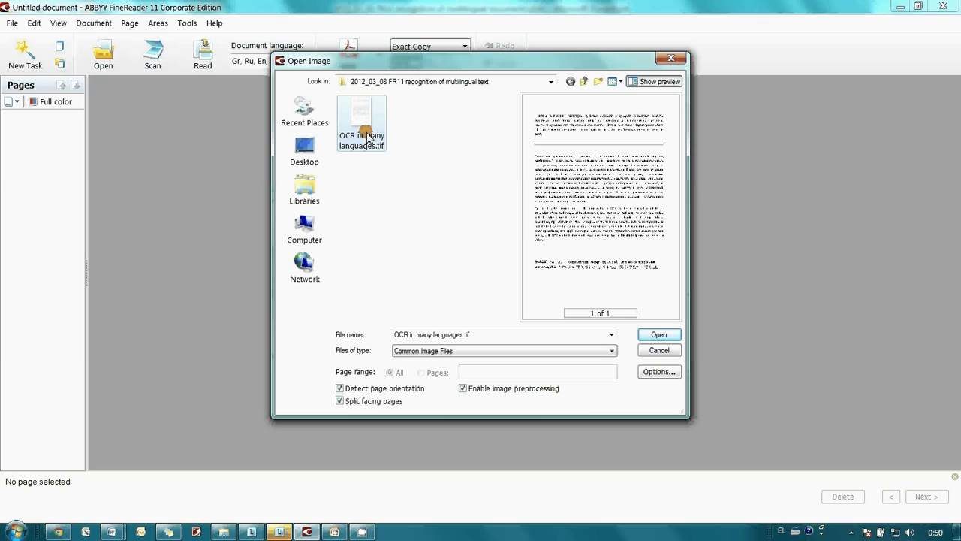
{"action": "left_click", "coordinate": [661, 333]}
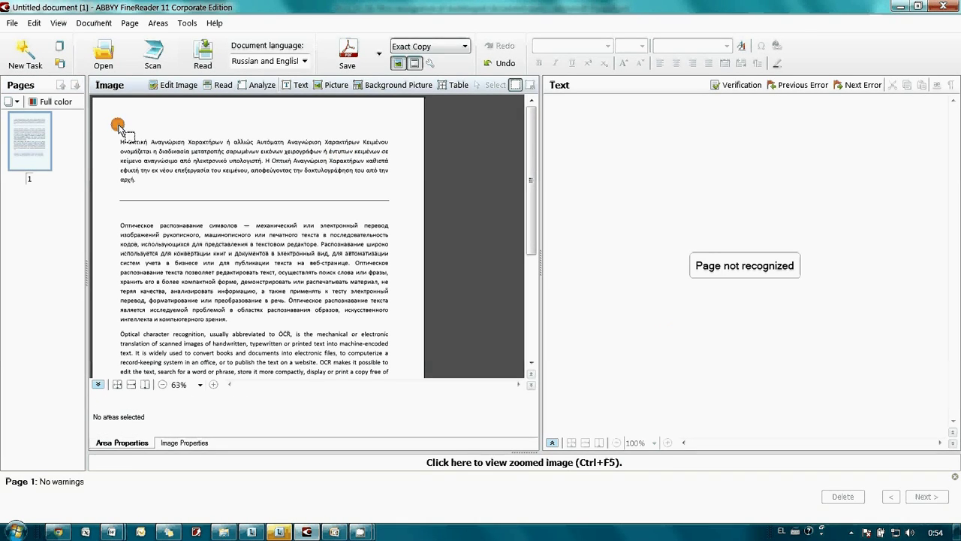
Draw an area around the Greek paragraph at the start of the page image and make it a text area
{"action": "left_click_drag", "start_coordinate": [118, 138], "coordinate": [394, 188]}
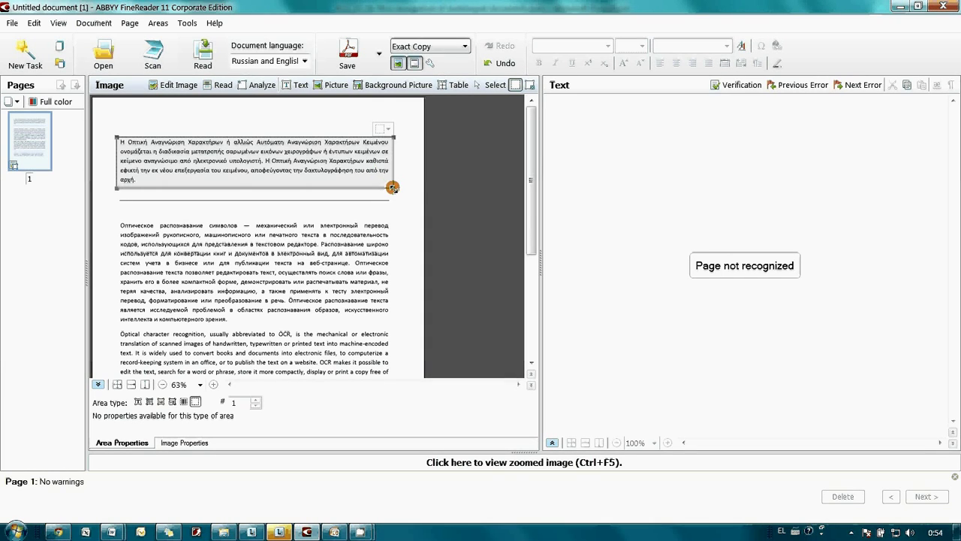
{"action": "right_click", "coordinate": [286, 183]}
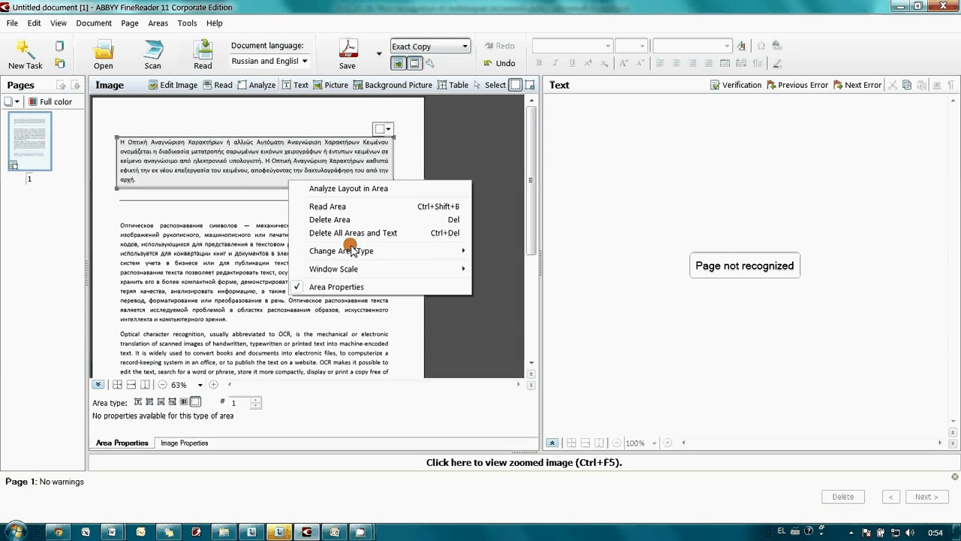
{"action": "mouse_move", "coordinate": [346, 251]}
{"action": "left_click", "coordinate": [481, 252]}
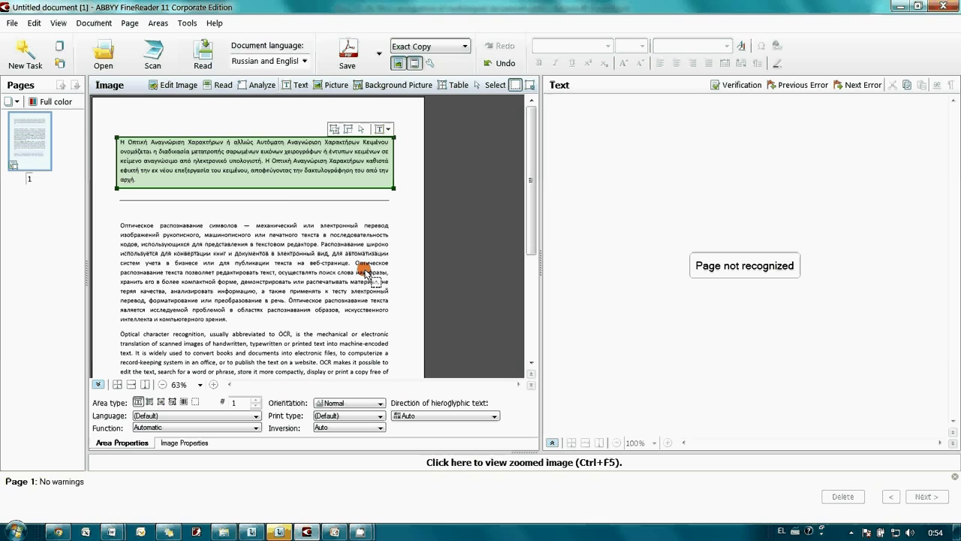
Set the text area's language to Greek and recognize the page
{"action": "left_click", "coordinate": [184, 416]}
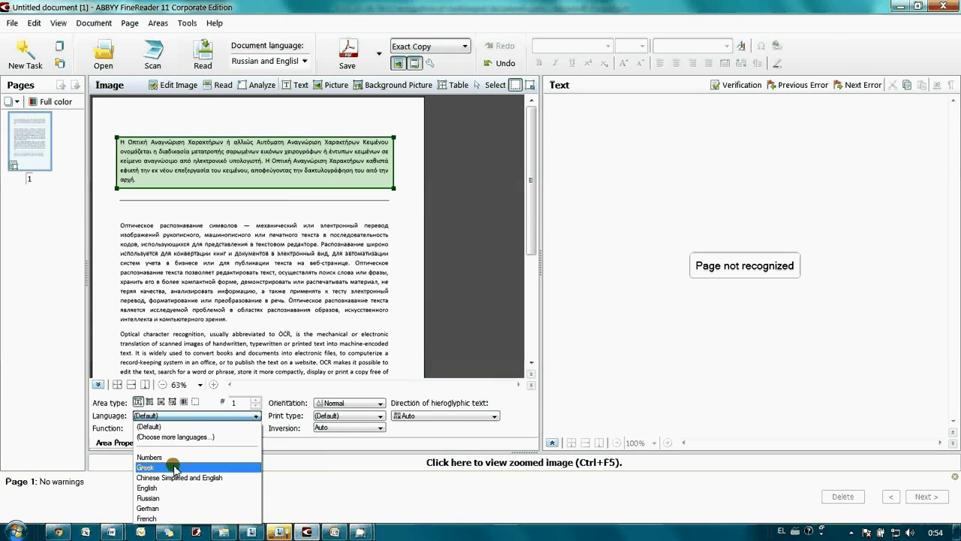
{"action": "left_click", "coordinate": [174, 466]}
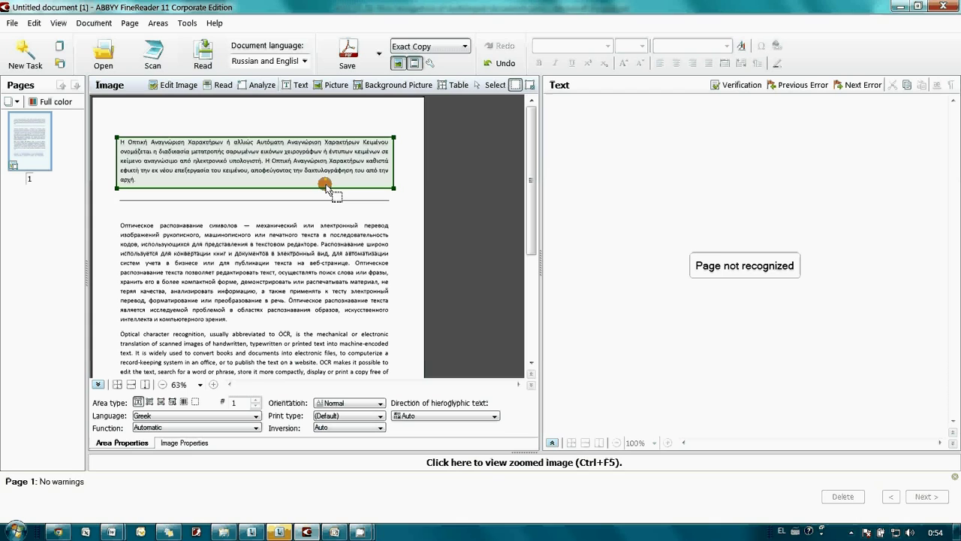
{"action": "left_click", "coordinate": [203, 67]}
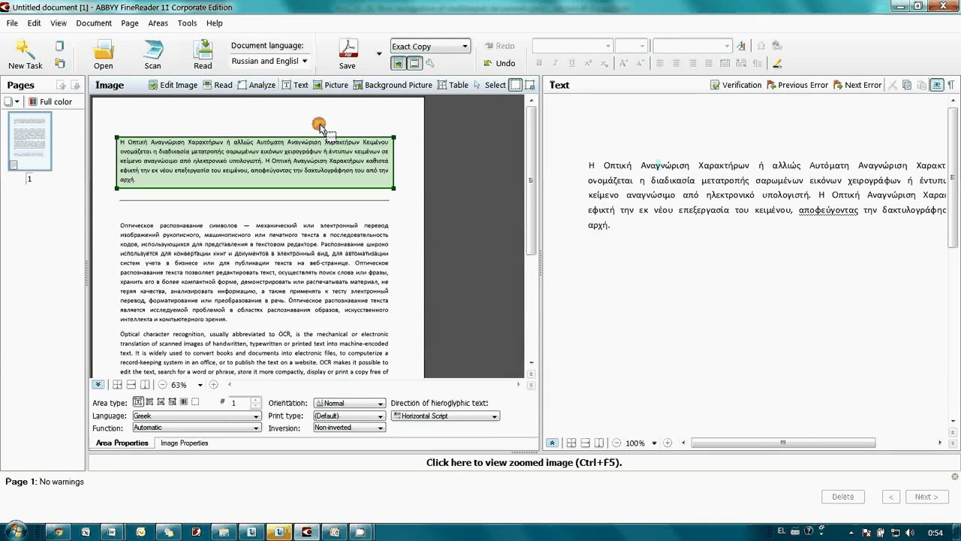
Switch the output layout to Formatted Text and send the recognized Greek text to Microsoft Word
{"action": "left_click", "coordinate": [456, 152]}
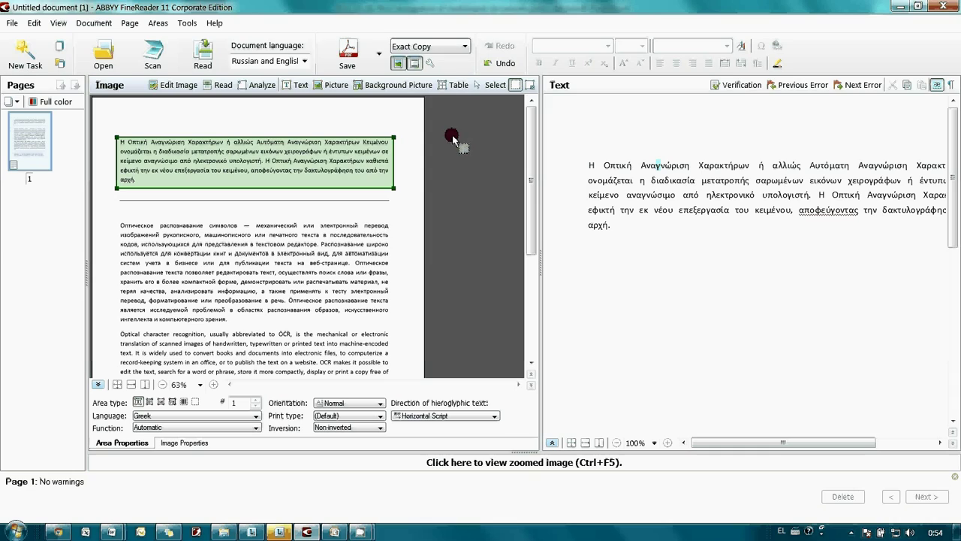
{"action": "left_click", "coordinate": [379, 53]}
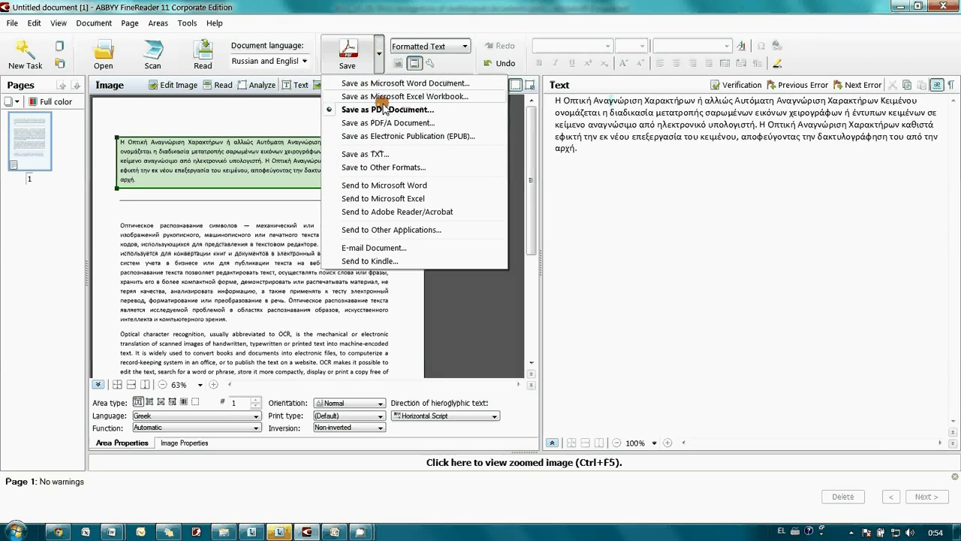
{"action": "left_click", "coordinate": [380, 185]}
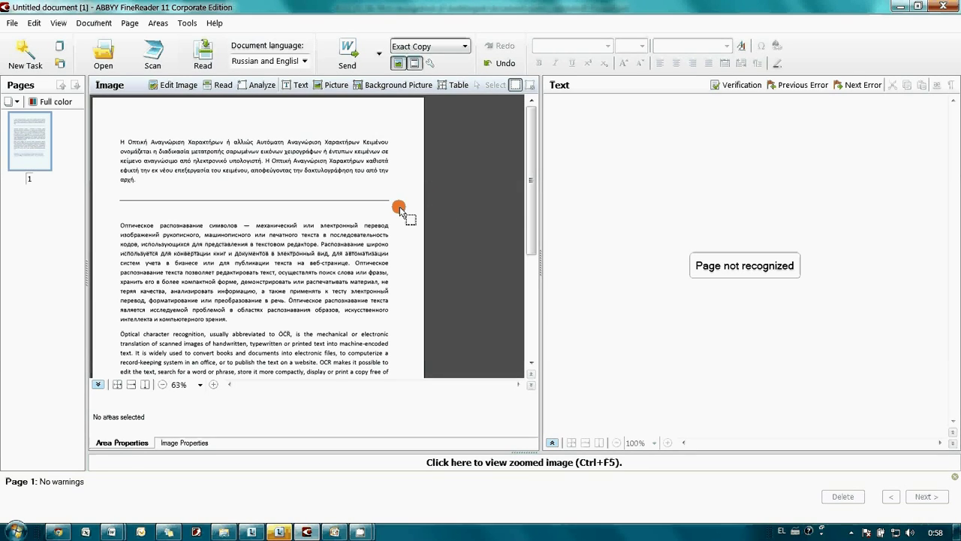
Start creating a new group of languages in the Language Editor for the document language
{"action": "left_click", "coordinate": [305, 60]}
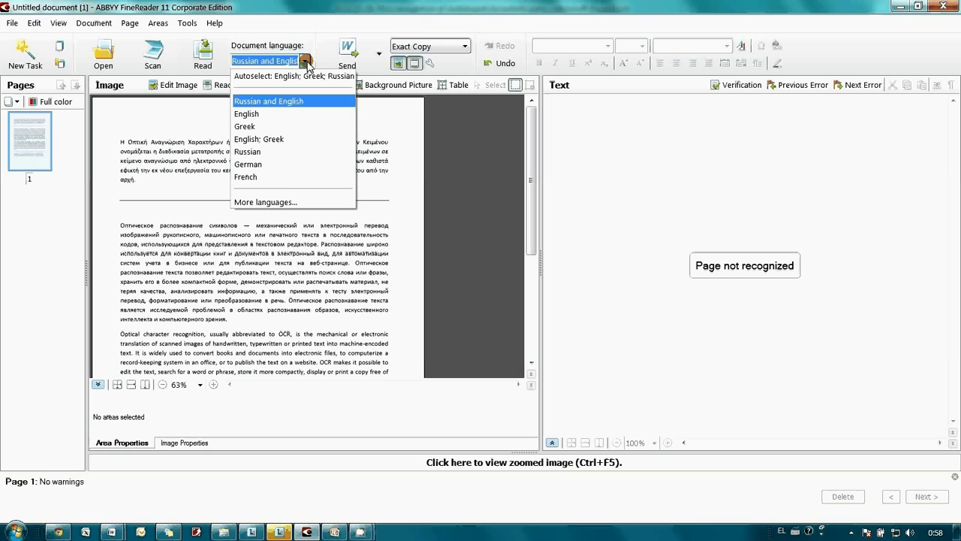
{"action": "left_click", "coordinate": [278, 199]}
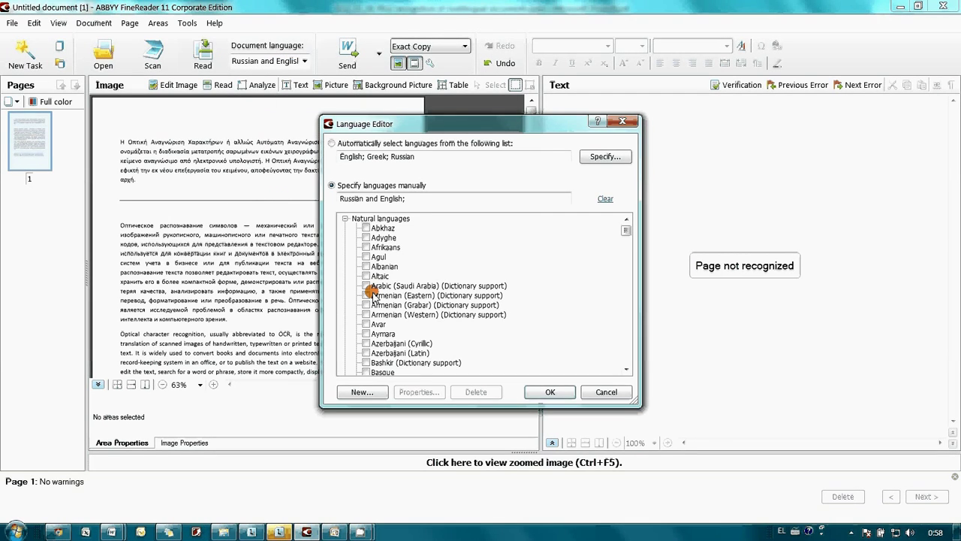
{"action": "left_click", "coordinate": [362, 392]}
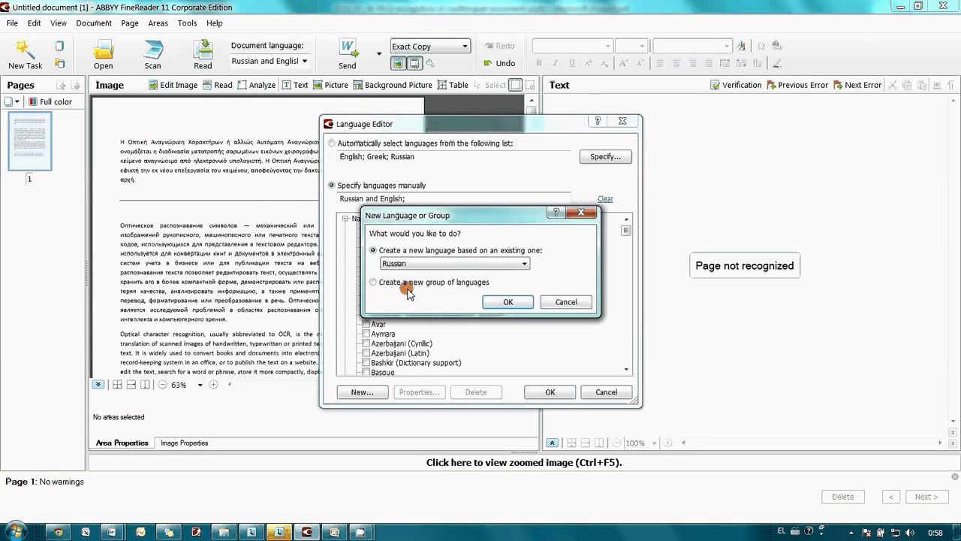
{"action": "left_click", "coordinate": [405, 282]}
{"action": "left_click", "coordinate": [506, 302]}
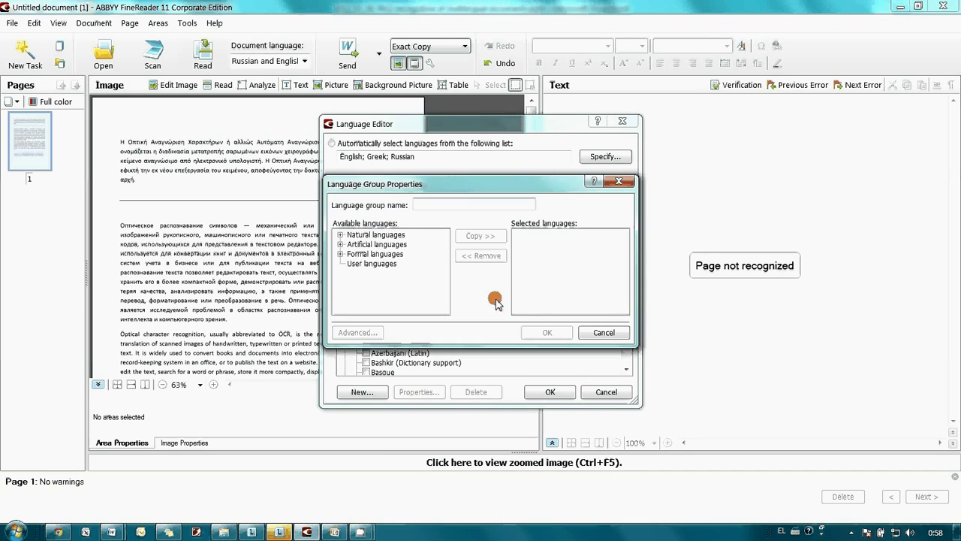
Add Russian and English from the natural languages to the new language group
{"action": "left_click", "coordinate": [340, 235]}
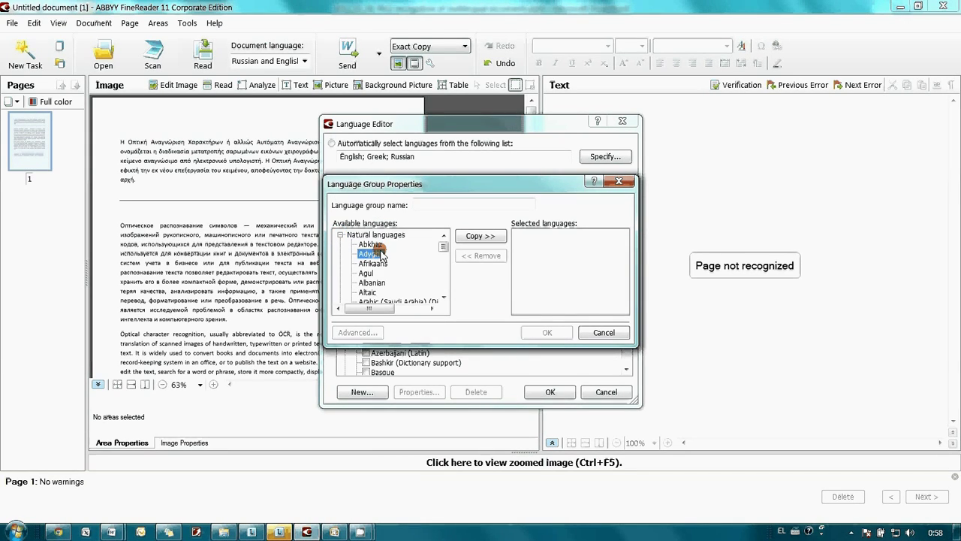
{"action": "scroll", "coordinate": [380, 270], "scroll_direction": "down", "scroll_amount": 15}
{"action": "left_click", "coordinate": [390, 282]}
{"action": "left_click", "coordinate": [471, 237]}
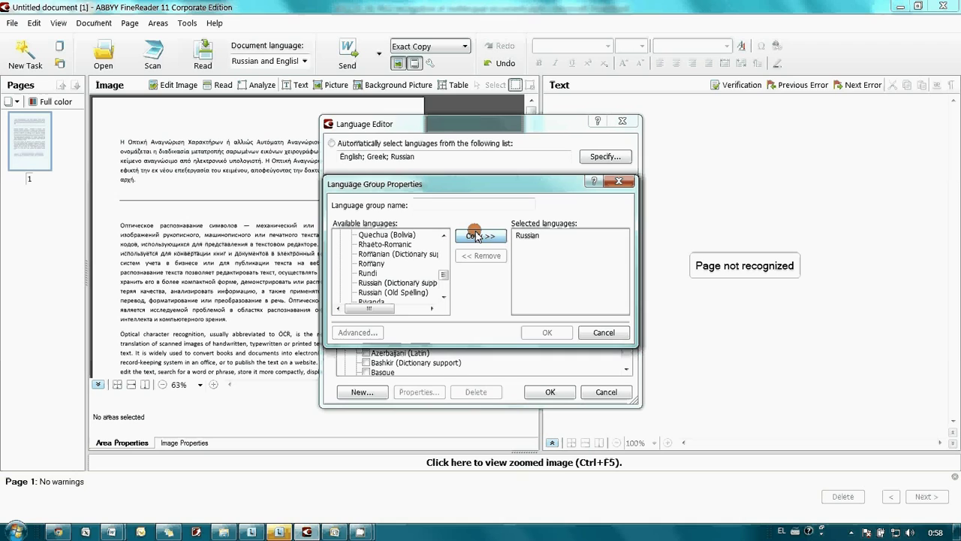
{"action": "left_click", "coordinate": [383, 263]}
{"action": "scroll", "coordinate": [383, 267], "scroll_direction": "up", "scroll_amount": 10}
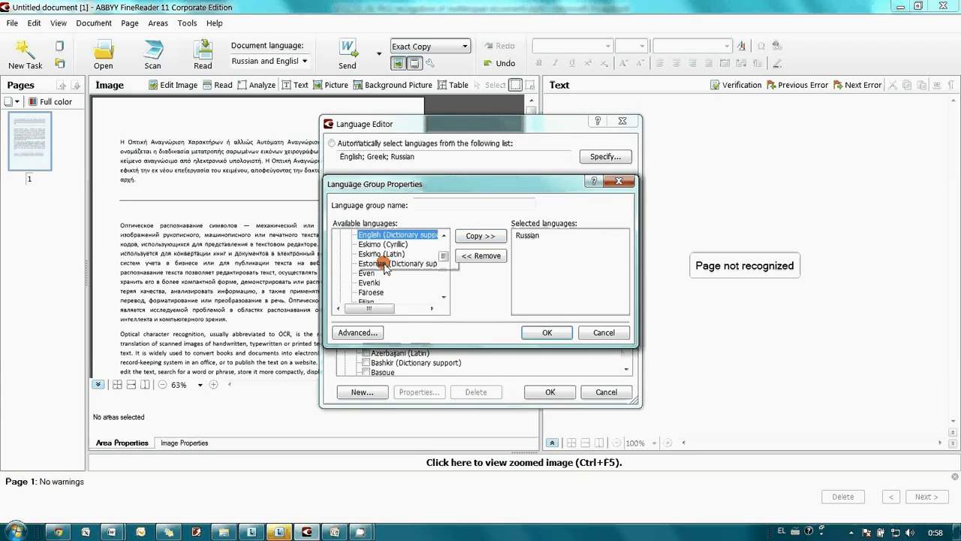
{"action": "left_click", "coordinate": [384, 235]}
{"action": "left_click", "coordinate": [460, 238]}
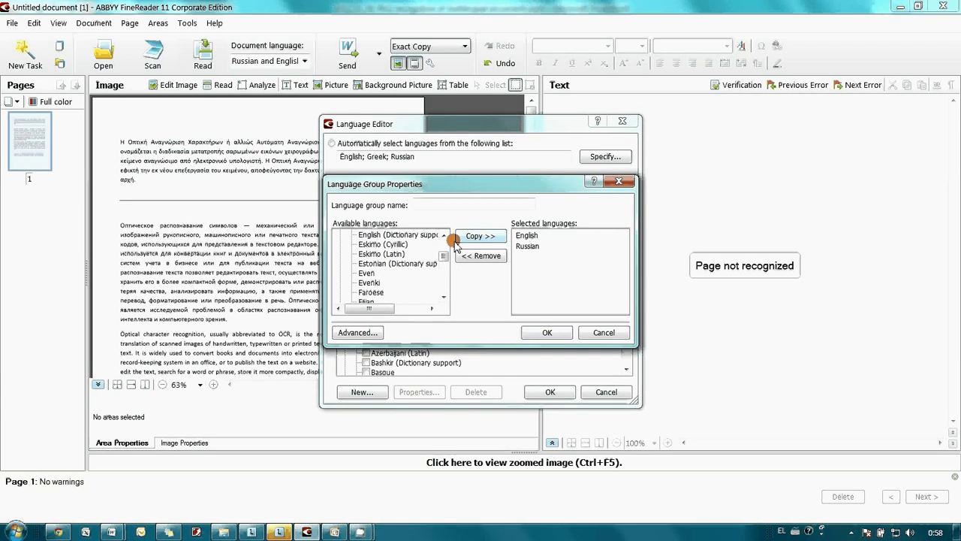
Add Greek and Chinese Simplified to the language group's selected languages
{"action": "left_click", "coordinate": [396, 245]}
{"action": "scroll", "coordinate": [394, 259], "scroll_direction": "down", "scroll_amount": 4}
{"action": "left_click", "coordinate": [394, 292]}
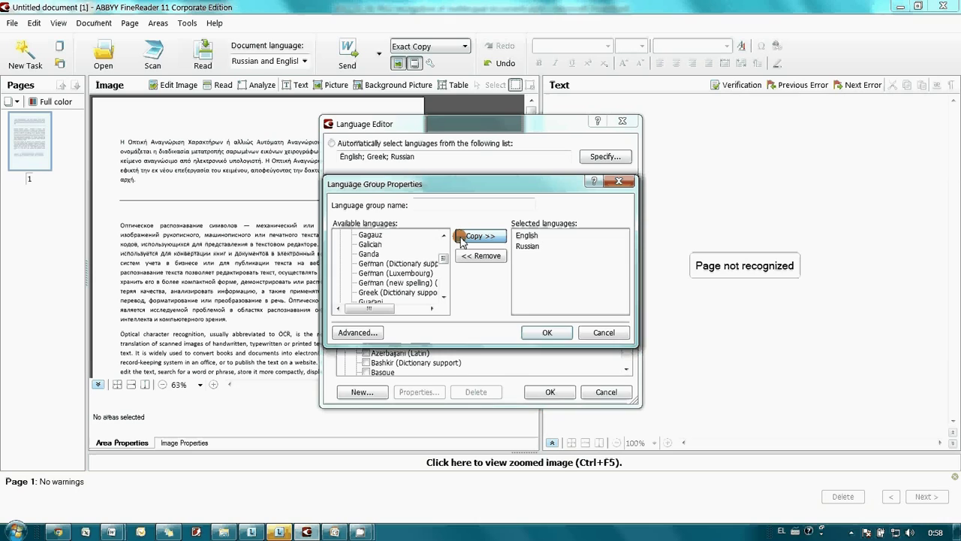
{"action": "left_click", "coordinate": [470, 236]}
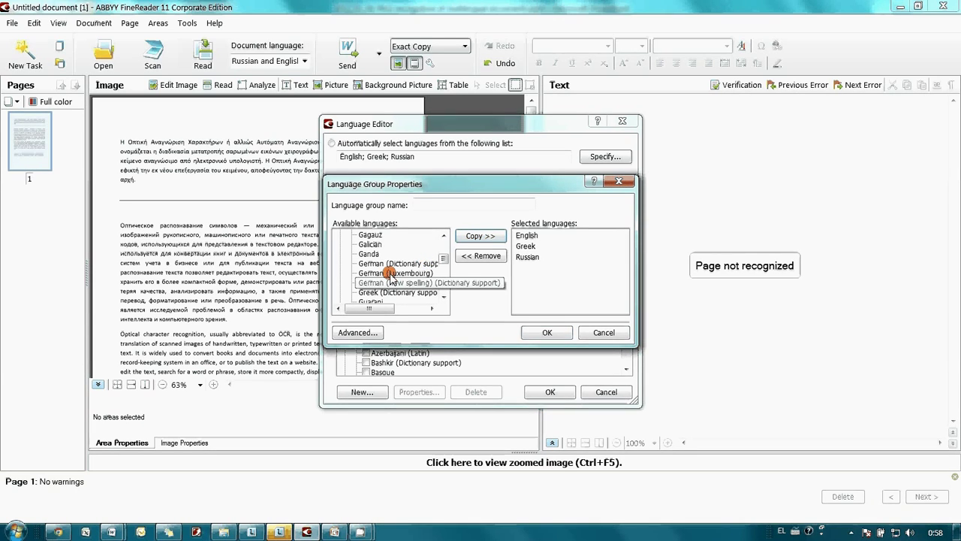
{"action": "left_click", "coordinate": [391, 273]}
{"action": "scroll", "coordinate": [391, 272], "scroll_direction": "up", "scroll_amount": 10}
{"action": "left_click", "coordinate": [387, 272]}
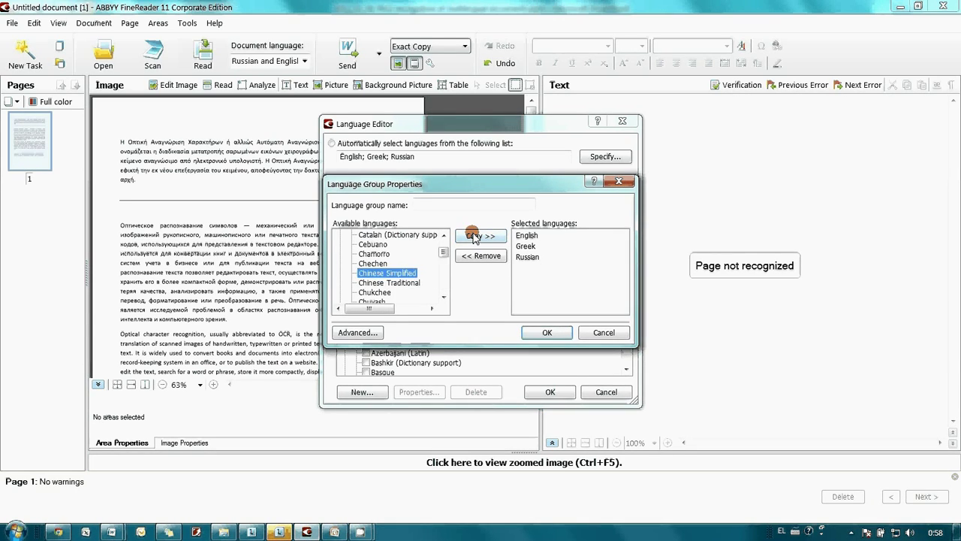
{"action": "left_click", "coordinate": [479, 235]}
Name the language group "Cn, Gr, Ru, En" and save it
{"action": "left_click", "coordinate": [448, 207]}
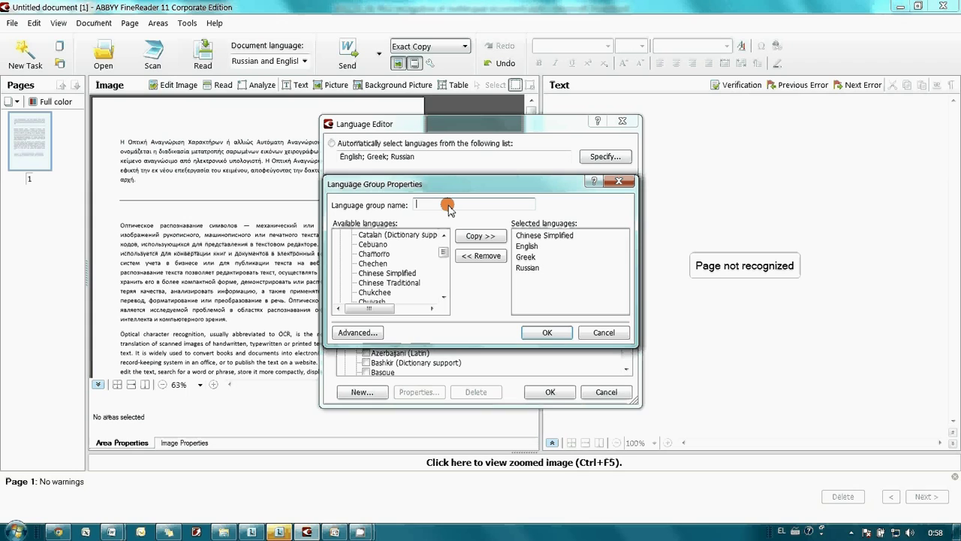
{"action": "type", "text": "CH"}
{"action": "type", "text": ", Gr, Ru, En"}
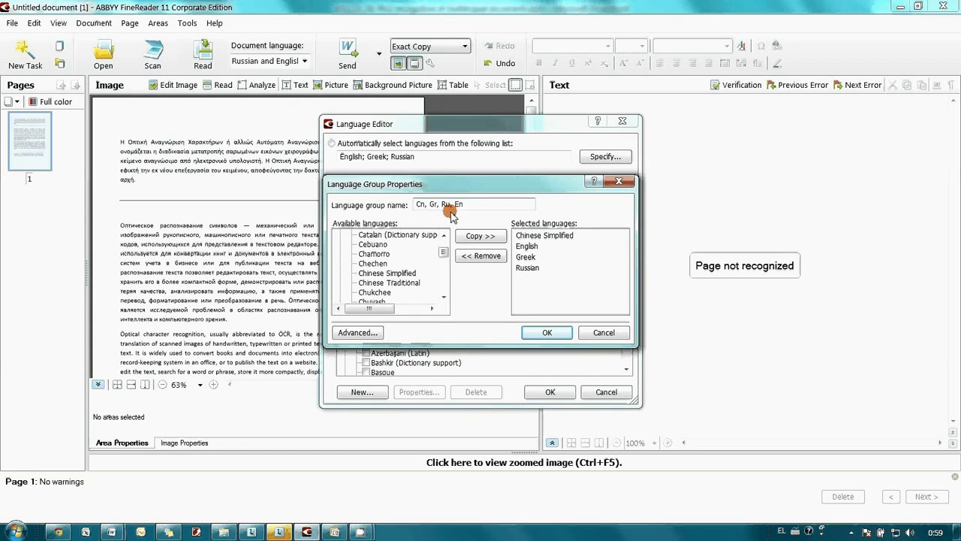
{"action": "left_click", "coordinate": [547, 332]}
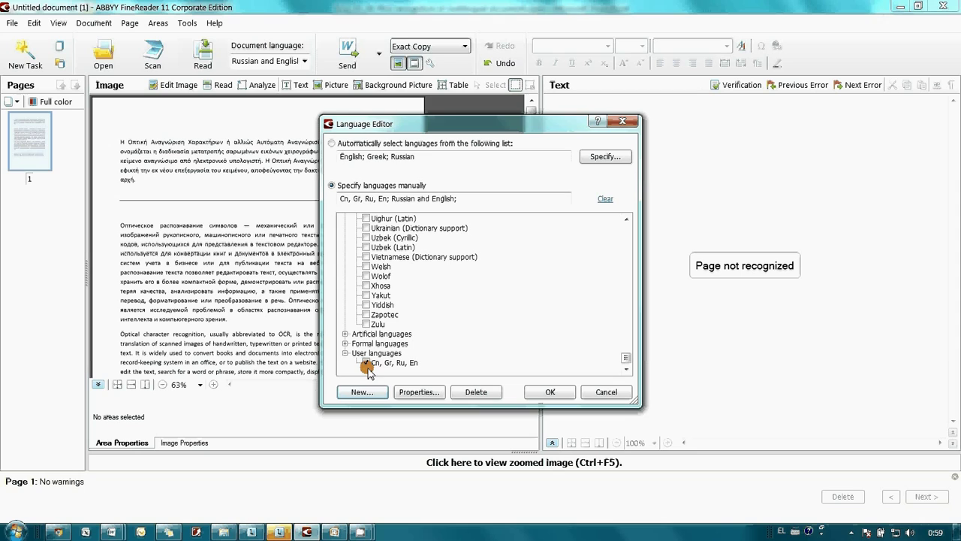
Apply the enabled Cn, Gr, Ru, En user language group to the document and recognize the whole page
{"action": "left_click", "coordinate": [367, 363]}
{"action": "left_click", "coordinate": [366, 363]}
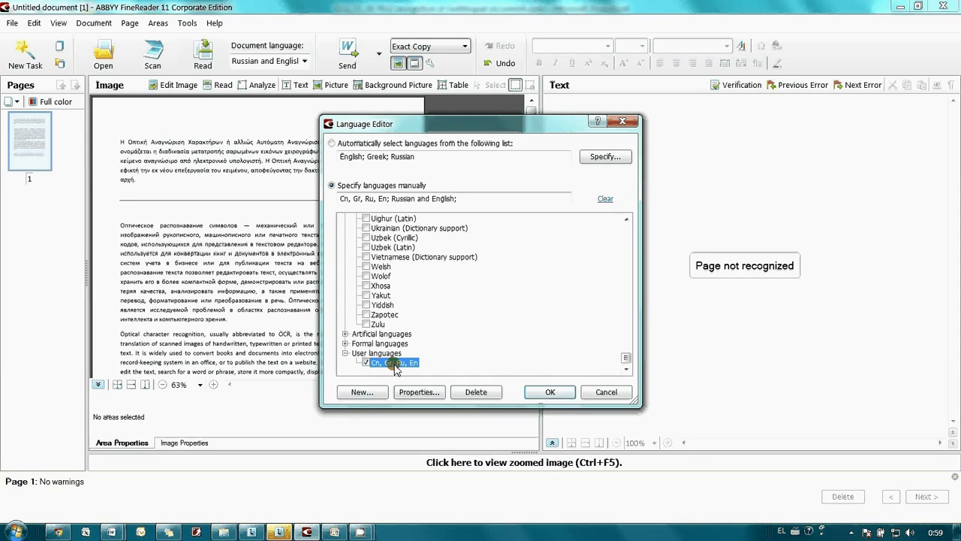
{"action": "left_click", "coordinate": [550, 392]}
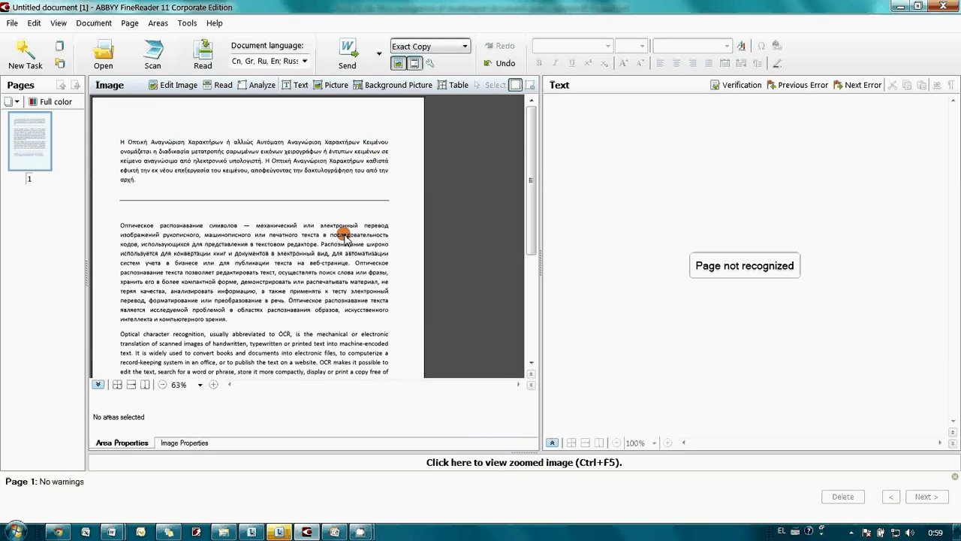
{"action": "left_click", "coordinate": [203, 59]}
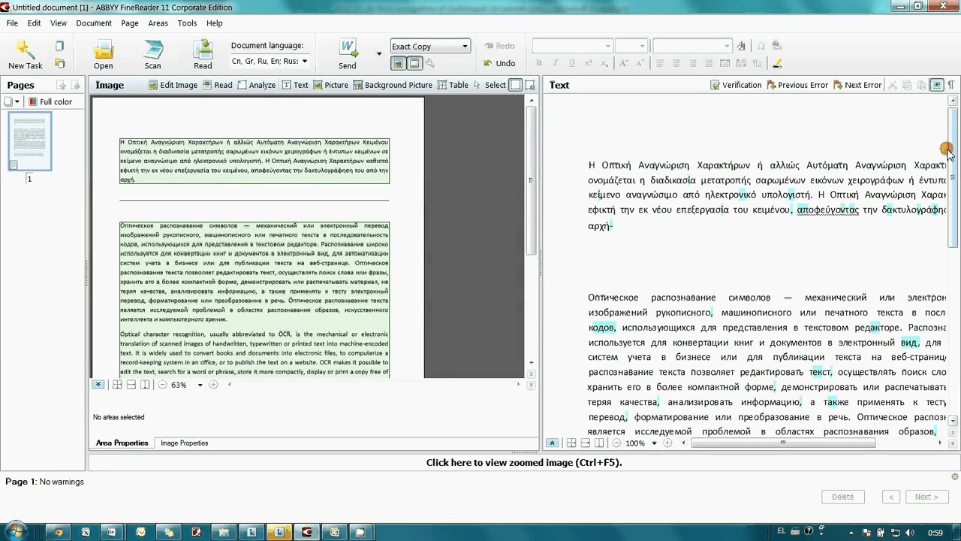
Compare the detected areas of the page image, including the Chinese paragraph, with the recognized text
{"action": "left_click_drag", "start_coordinate": [952, 150], "coordinate": [956, 274]}
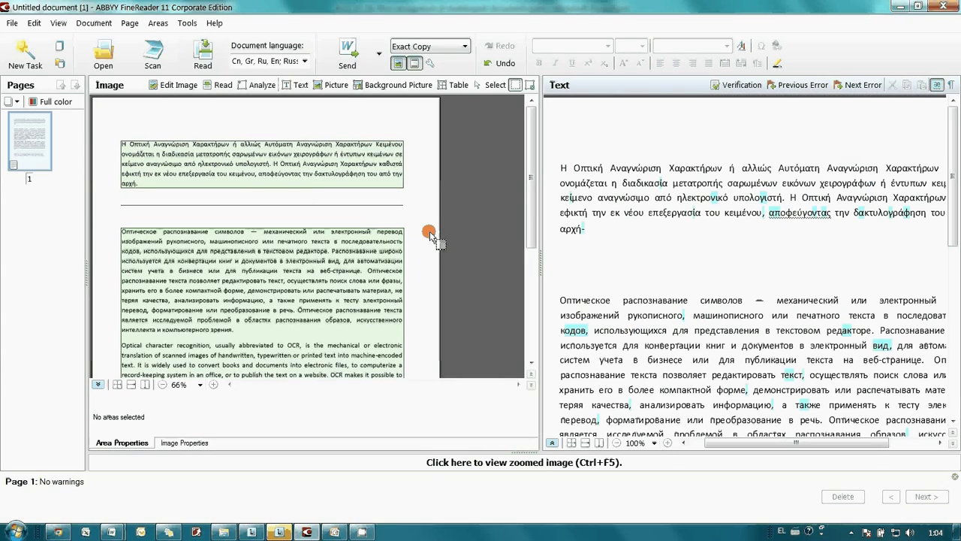
{"action": "left_click_drag", "start_coordinate": [534, 210], "coordinate": [535, 304]}
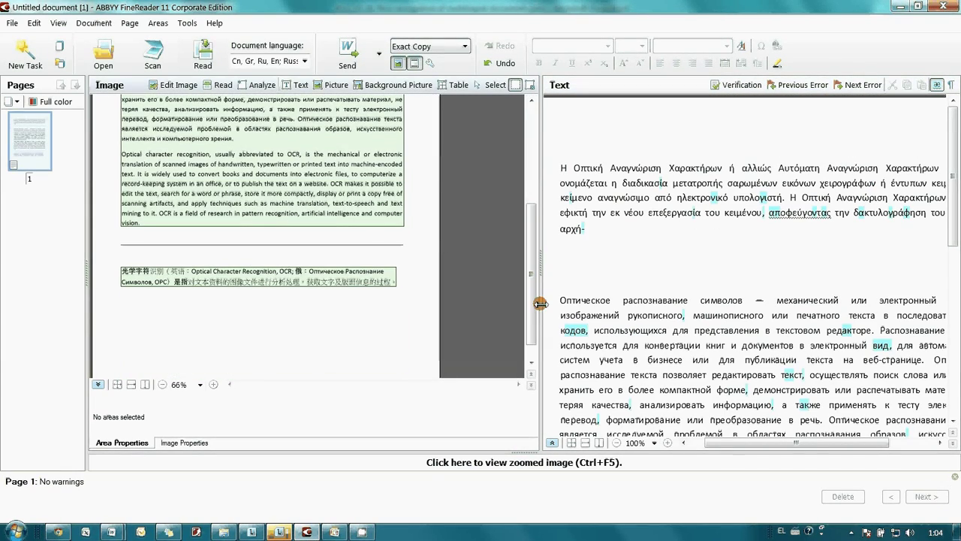
{"action": "left_click", "coordinate": [214, 384]}
{"action": "left_click", "coordinate": [214, 383]}
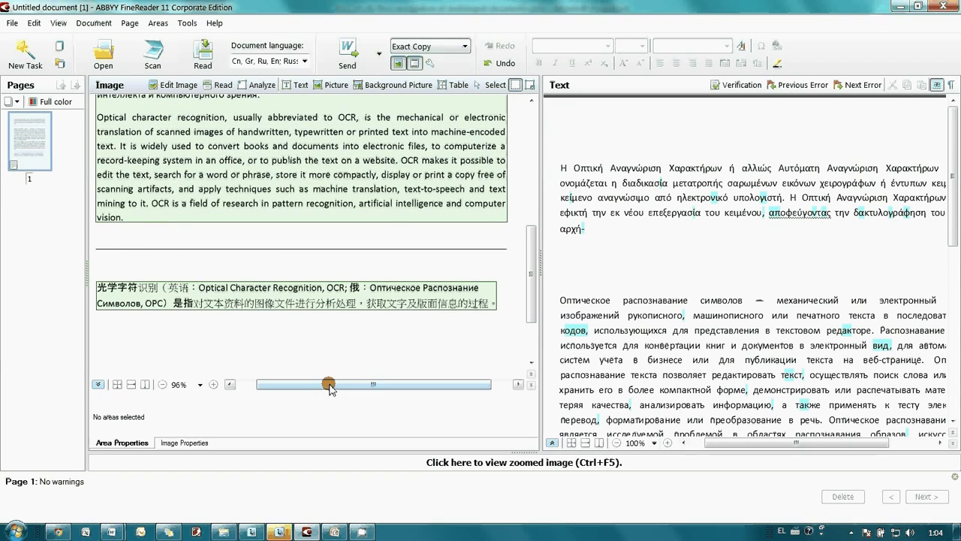
{"action": "left_click_drag", "start_coordinate": [328, 383], "coordinate": [323, 387]}
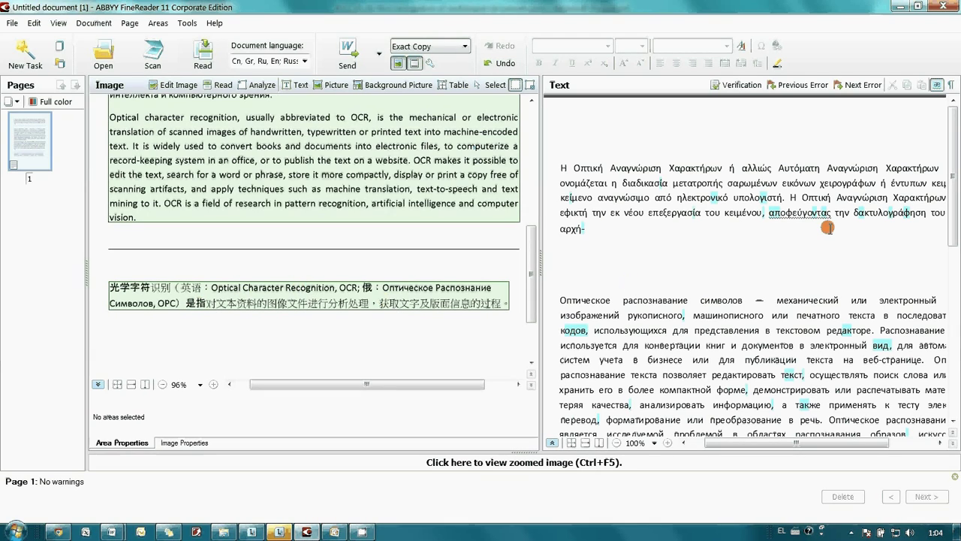
{"action": "left_click_drag", "start_coordinate": [952, 214], "coordinate": [880, 330]}
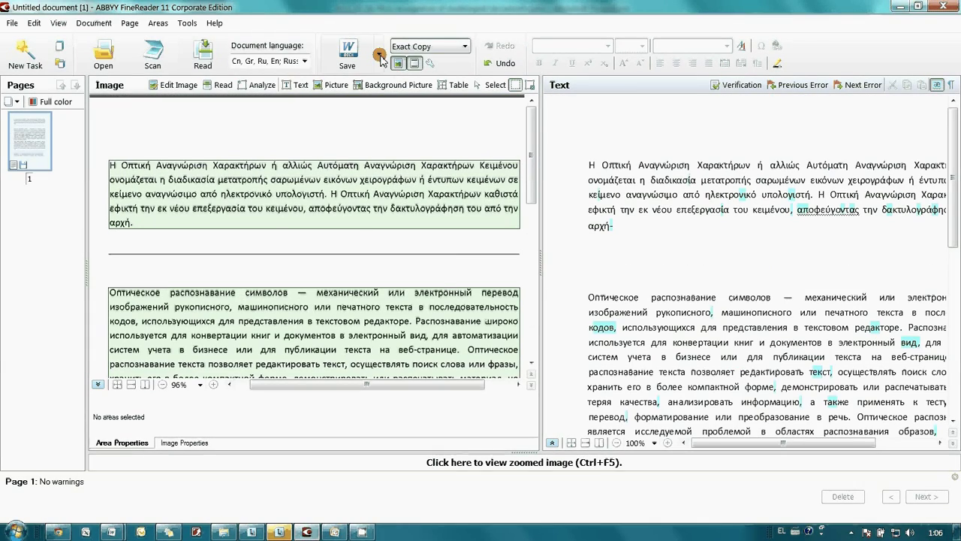
Send the recognized page to Adobe Reader/Acrobat and search the exported PDF for the Greek word "νέου"
{"action": "left_click", "coordinate": [381, 66]}
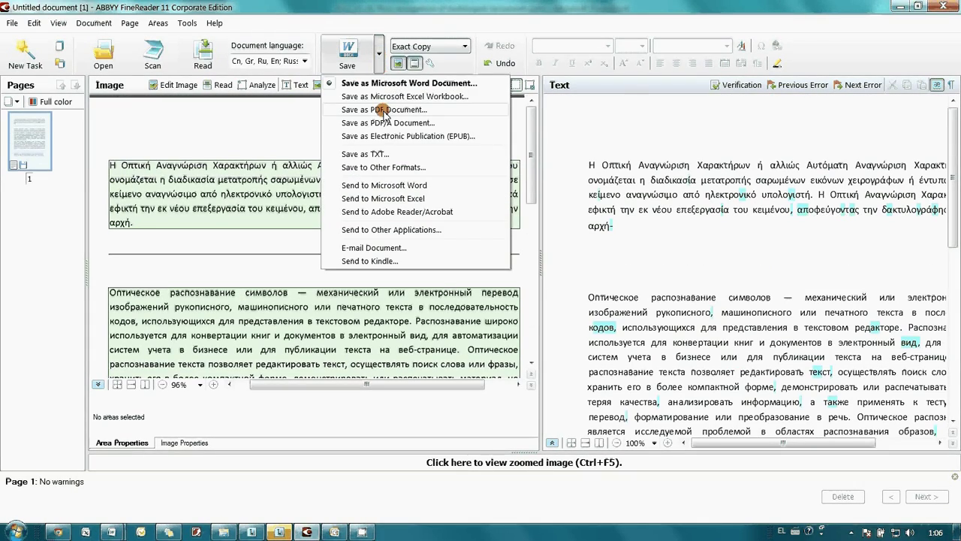
{"action": "left_click", "coordinate": [384, 212]}
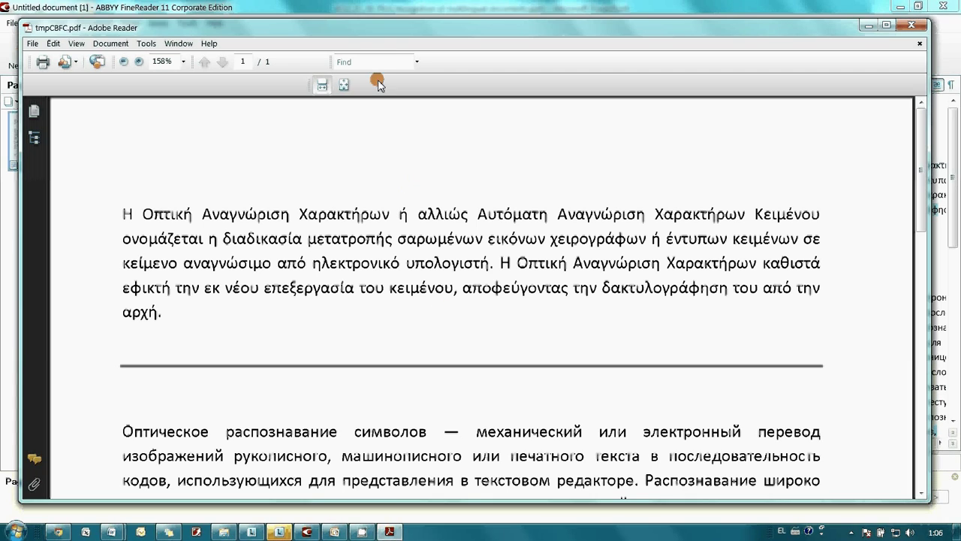
{"action": "left_click", "coordinate": [367, 59]}
{"action": "type", "text": "νέου"}
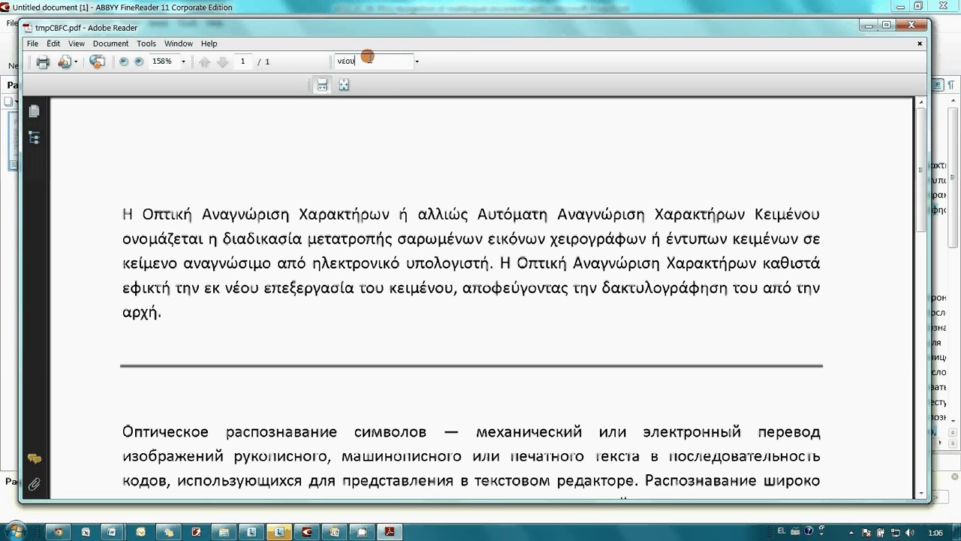
{"action": "key", "text": "Return"}
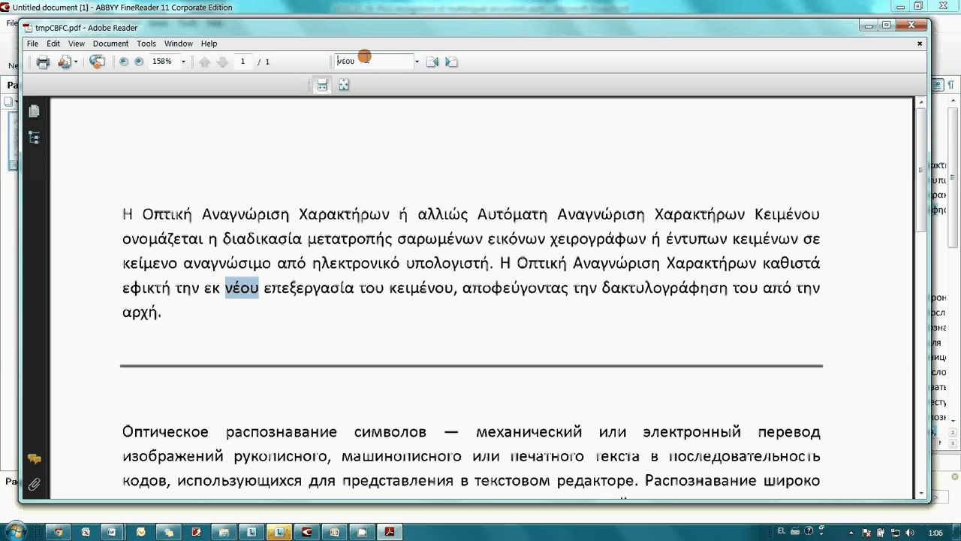
Search the PDF for the English term "OCR", the Russian word "текст" and the Chinese character "光"
{"action": "type", "text": "OCR"}
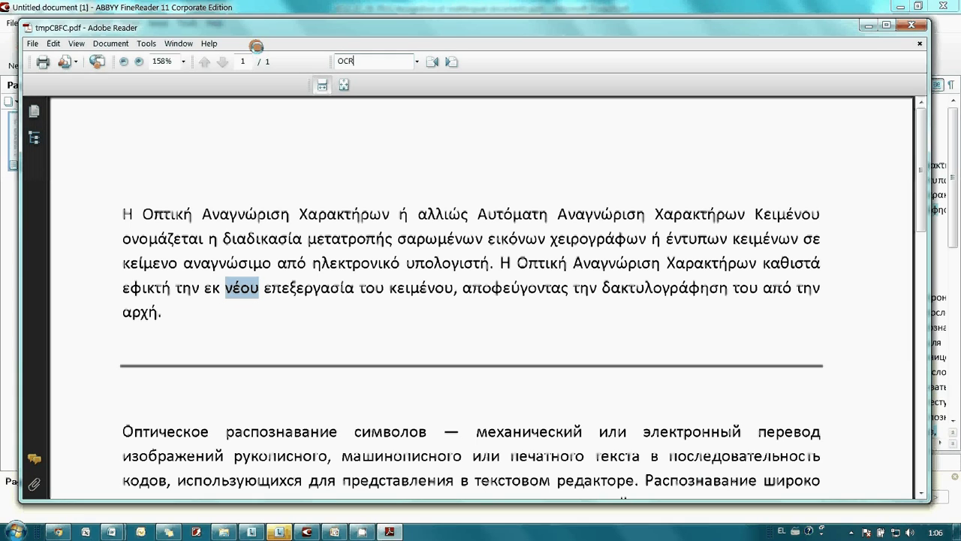
{"action": "key", "text": "Return"}
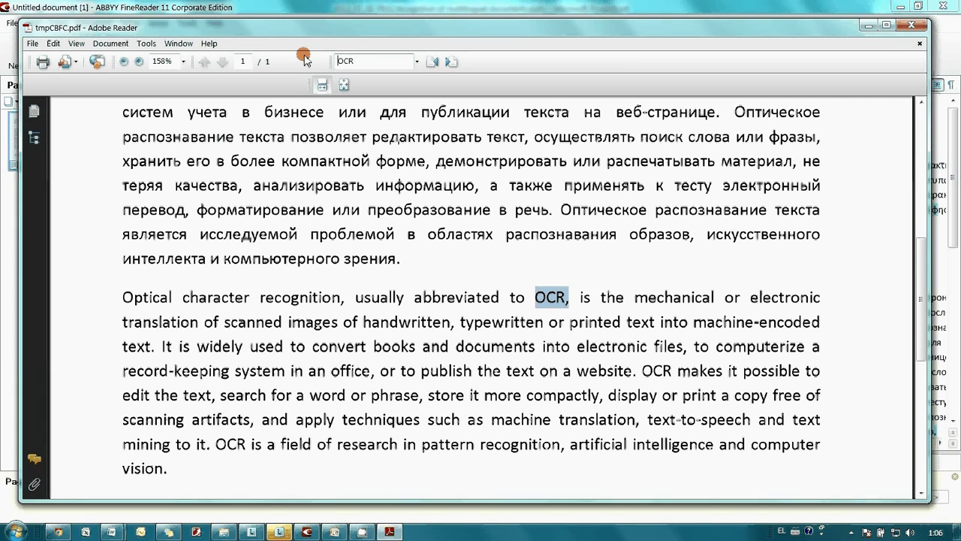
{"action": "left_click", "coordinate": [357, 59]}
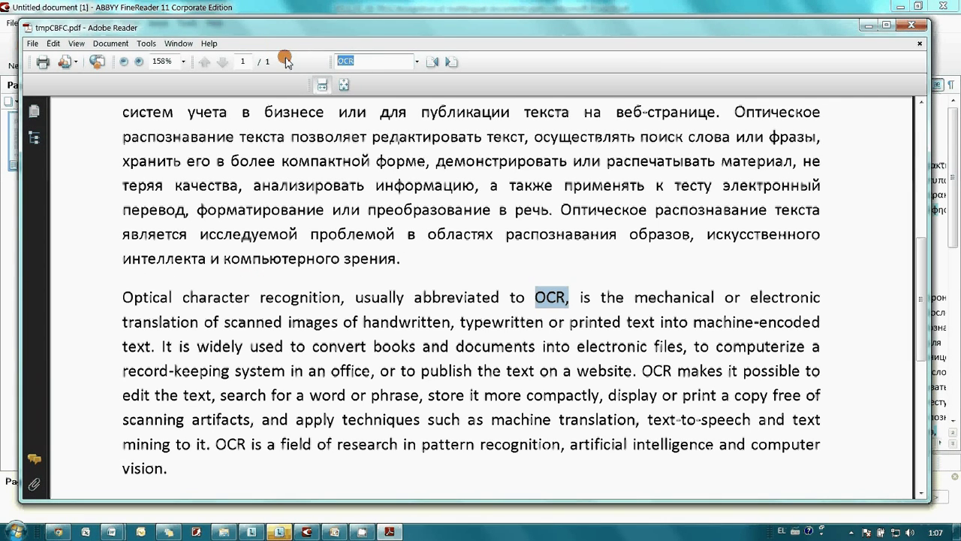
{"action": "key", "text": "alt+shift"}
{"action": "type", "text": "текст"}
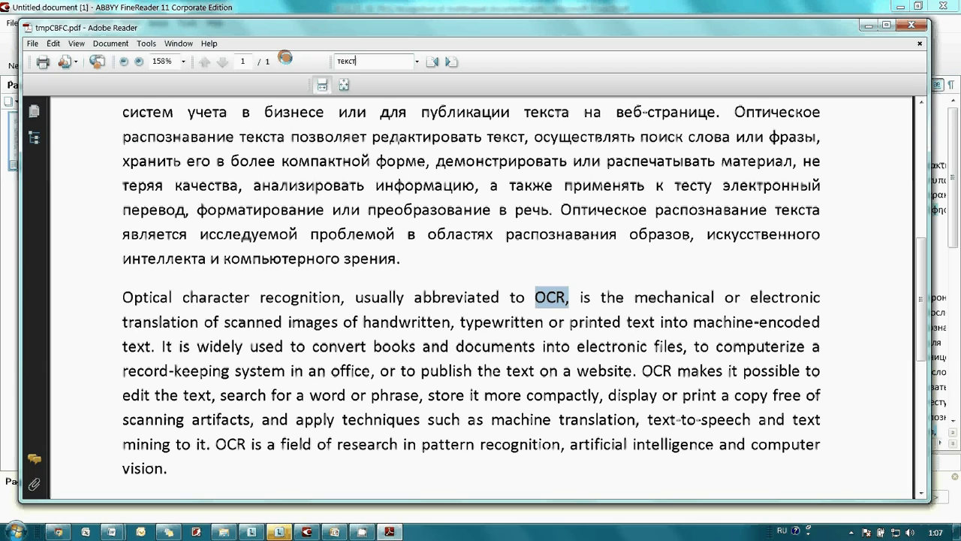
{"action": "key", "text": "Return"}
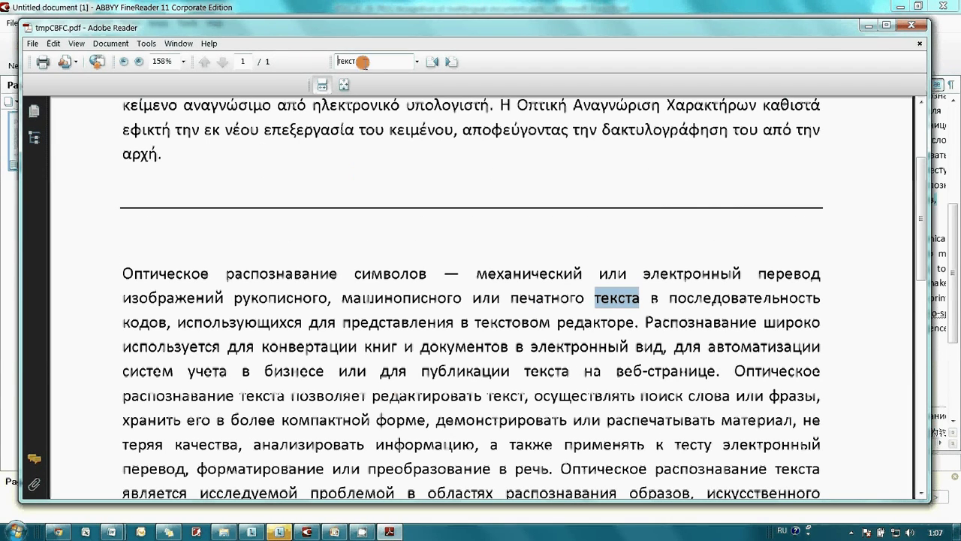
{"action": "type", "text": "光"}
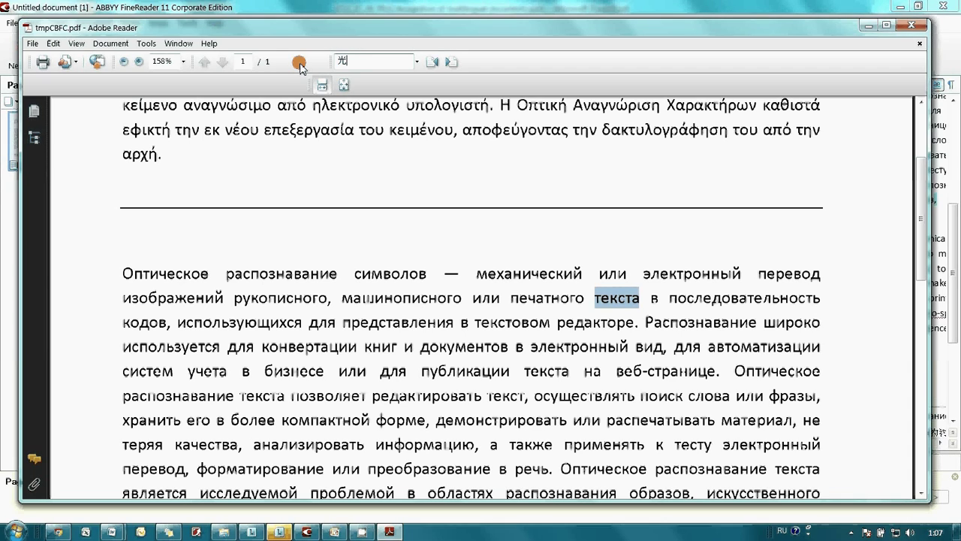
{"action": "key", "text": "Return"}
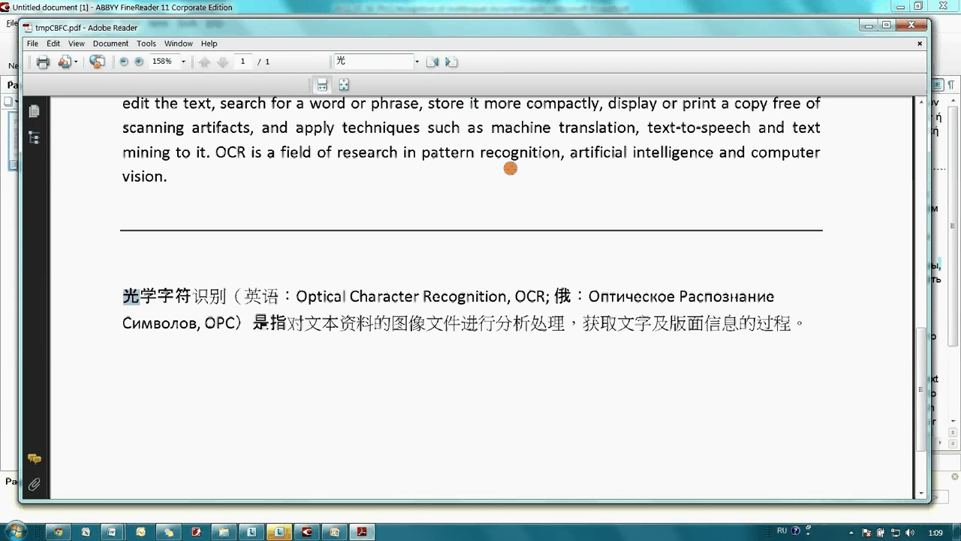
Switch to ABBYY FineReader, send the plain-text result to Microsoft Word, and delete the word "χειρογράφων" from the Greek paragraph there
{"action": "left_click", "coordinate": [521, 8]}
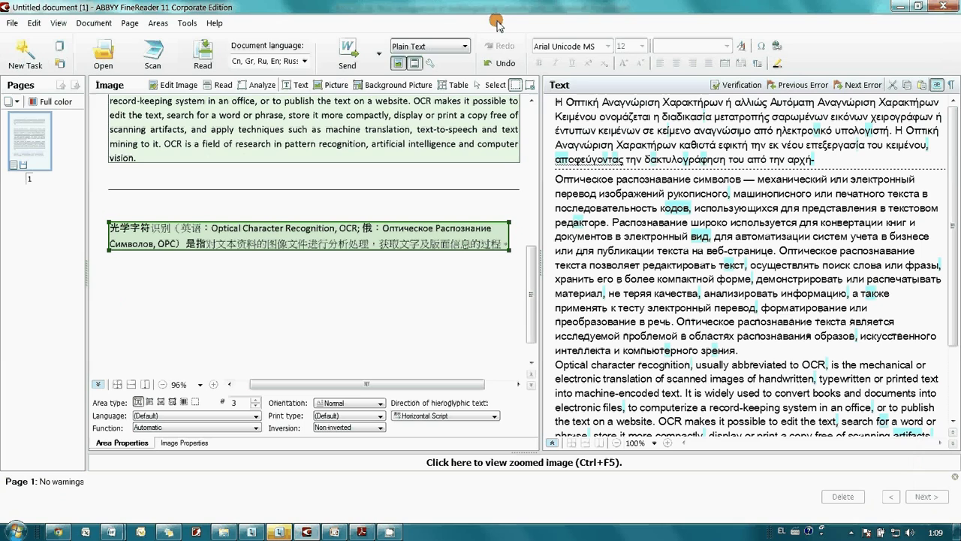
{"action": "left_click", "coordinate": [347, 57]}
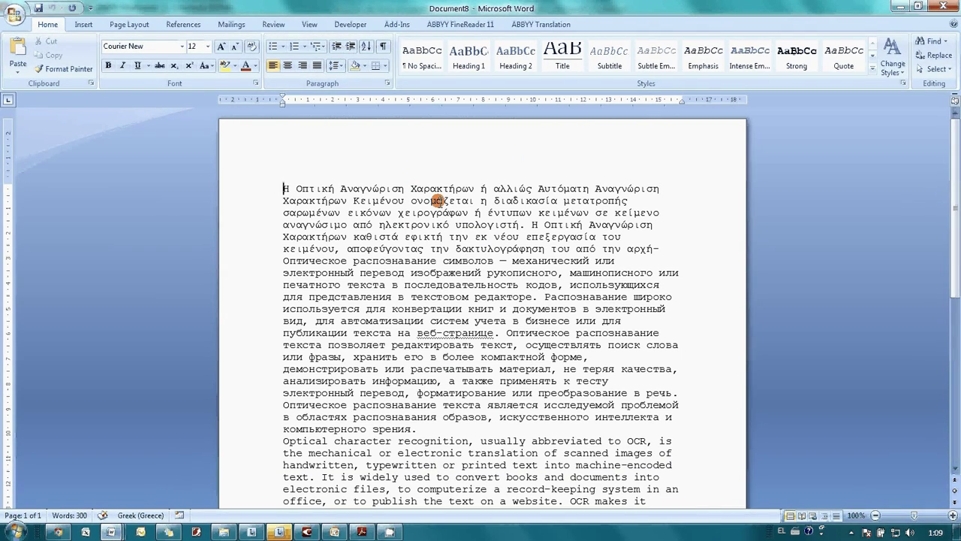
{"action": "double_click", "coordinate": [450, 213]}
{"action": "key", "text": "Delete"}
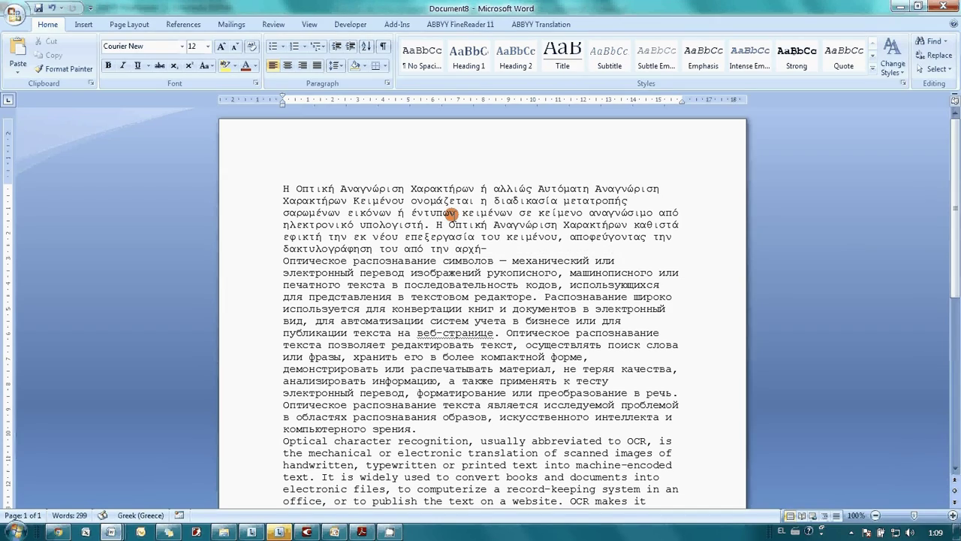
Delete the word "редактировать" from the Russian paragraph of the Word document
{"action": "scroll", "coordinate": [453, 219], "scroll_direction": "down", "scroll_amount": 4}
{"action": "double_click", "coordinate": [451, 211]}
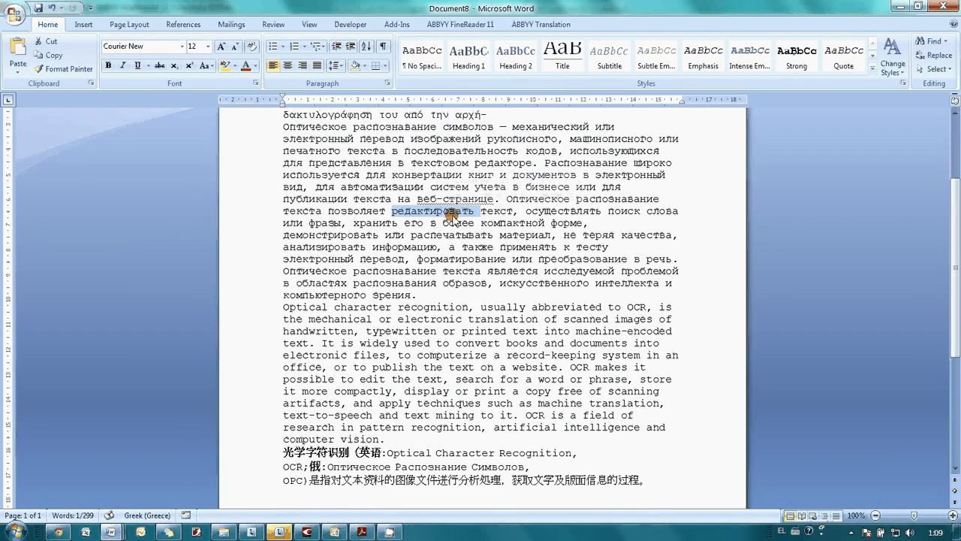
{"action": "key", "text": "Delete"}
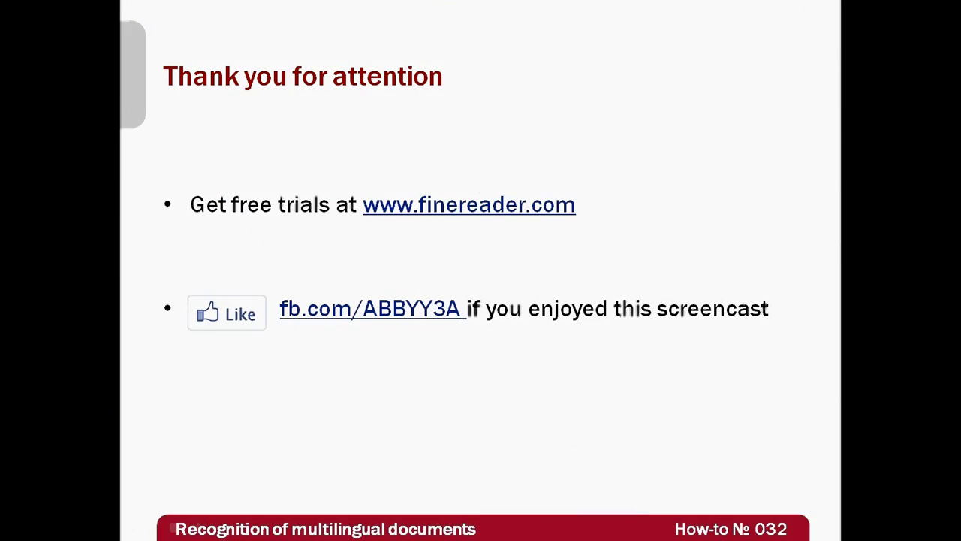